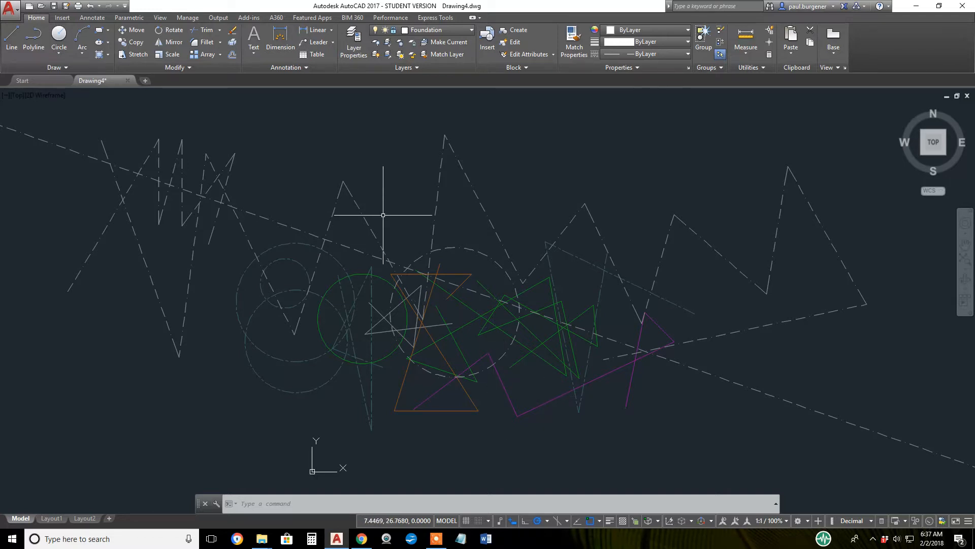
Unlock the layers 0, Electrical, Floor covering, Foundation, Furniture, HVAC and Refelected ceiling, and check that a dashed line can be selected
left_click(369, 224)
left_click(333, 218)
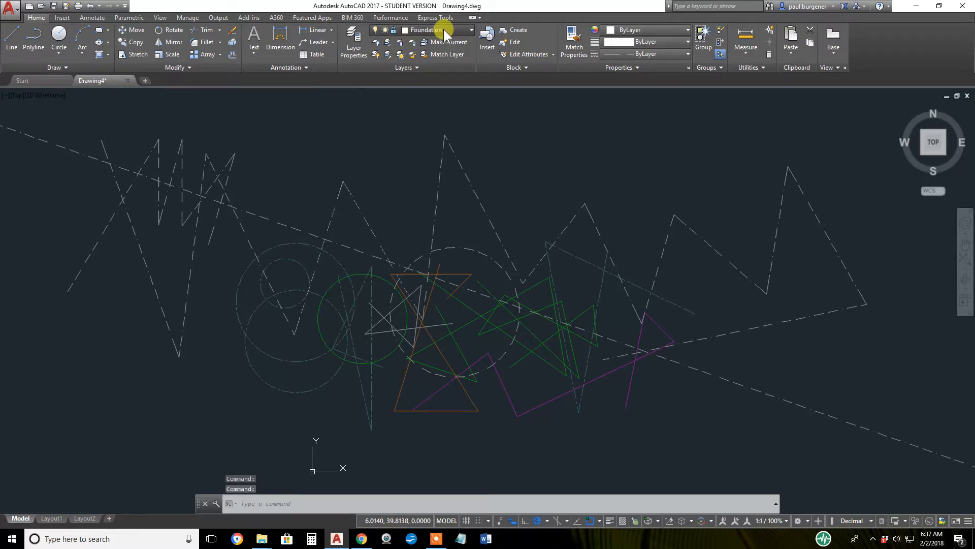
left_click(443, 29)
left_click(397, 43)
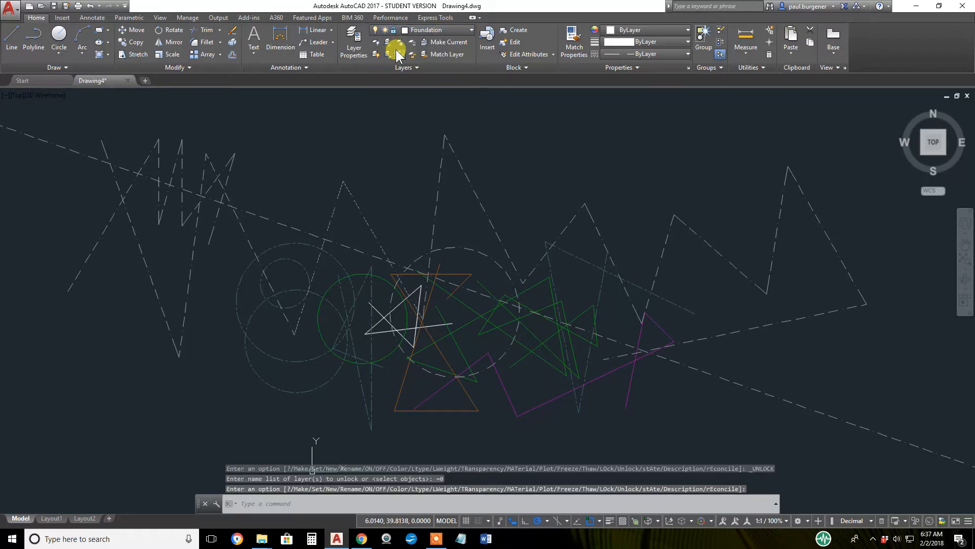
left_click(425, 29)
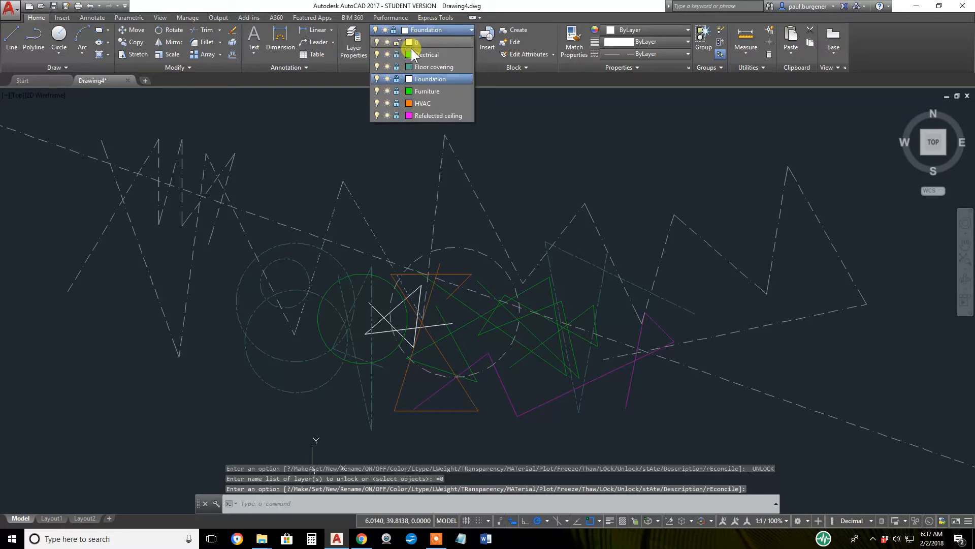
left_click(396, 54)
left_click(395, 67)
left_click(397, 78)
left_click(396, 91)
left_click(397, 103)
left_click(396, 116)
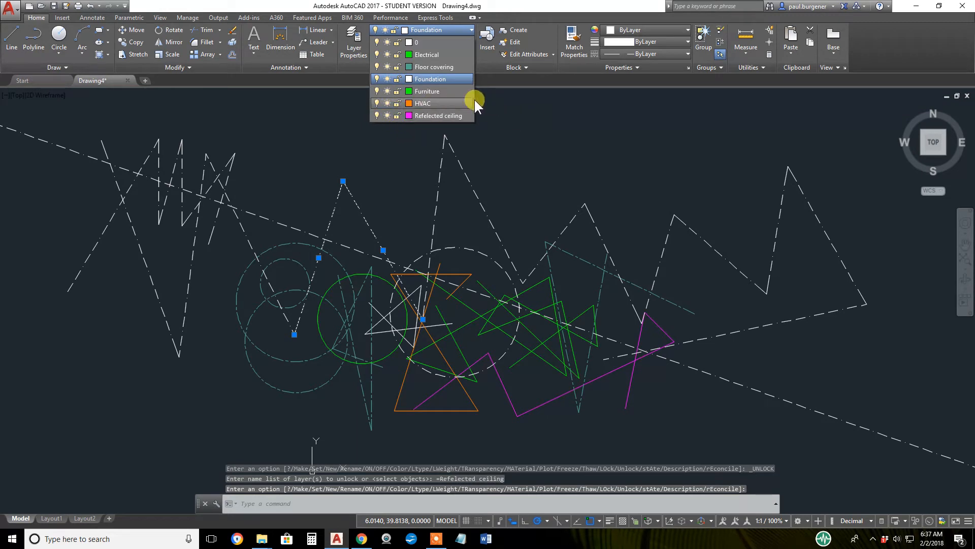
left_click(538, 127)
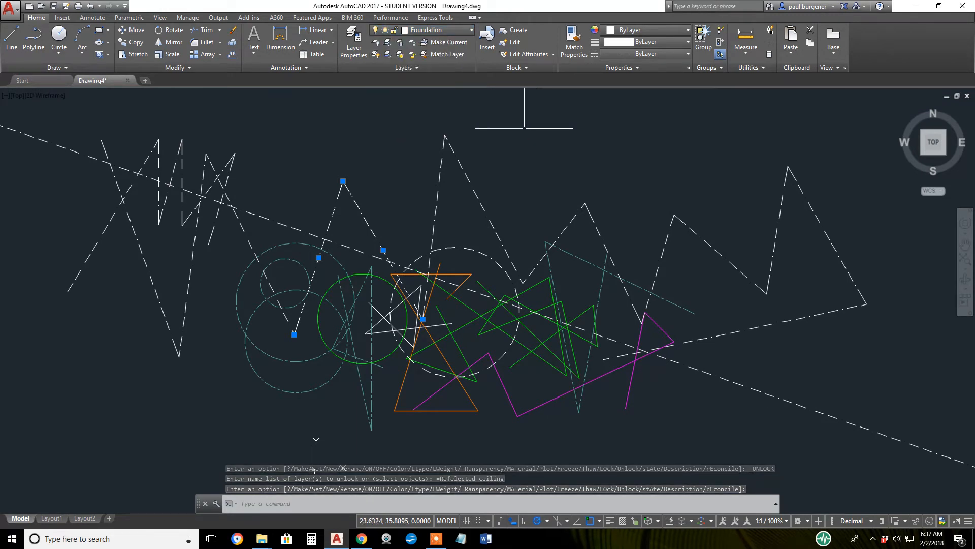
key("Escape")
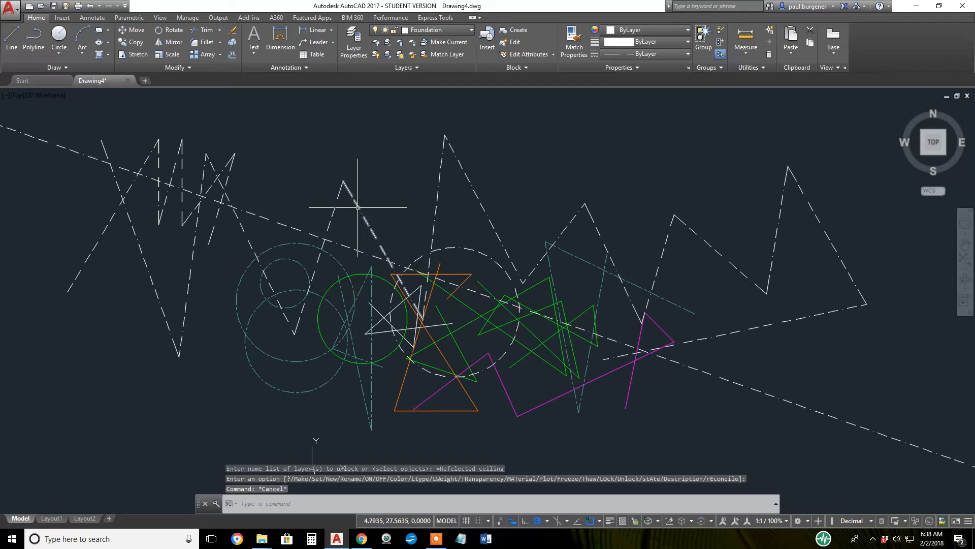
left_click(357, 207)
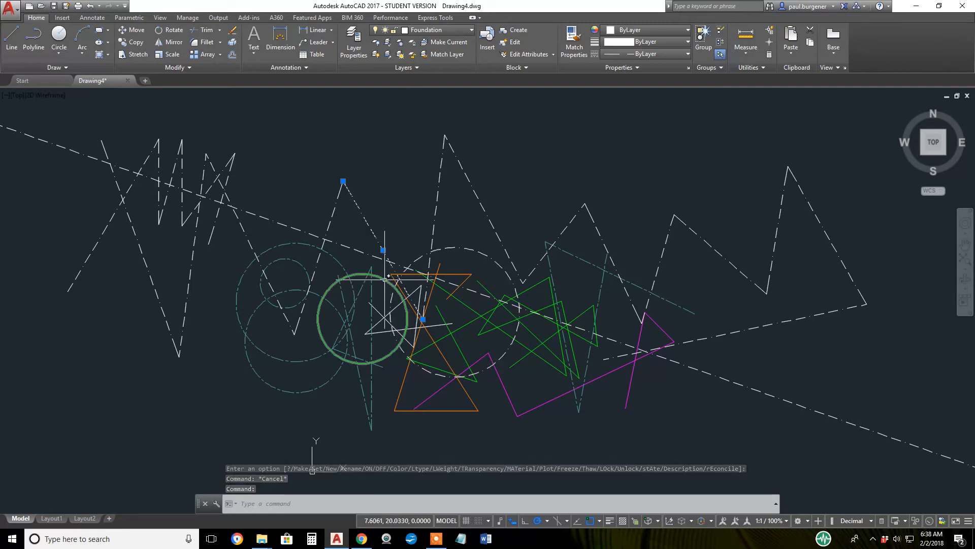
key("Escape")
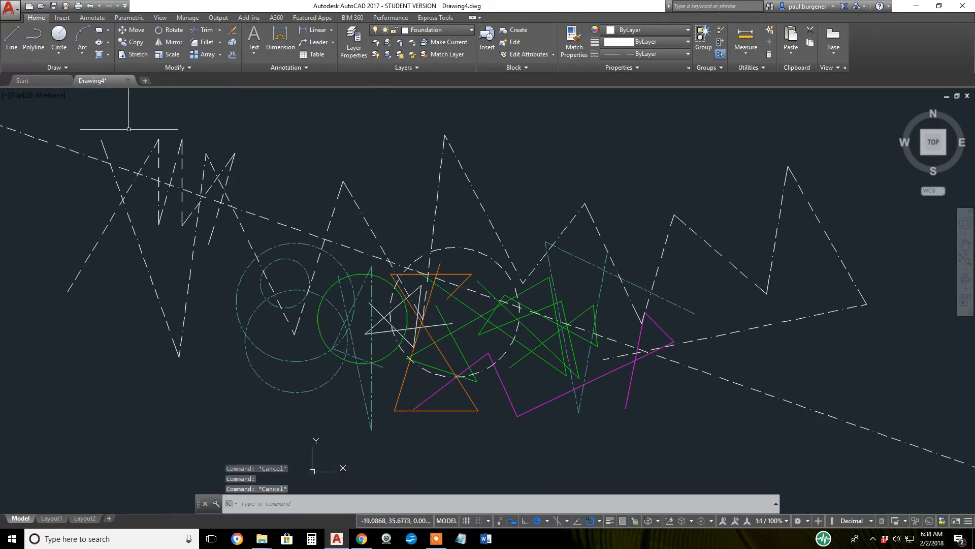
Move the small zigzag lines in the drawing's upper-left area to the Furniture layer, excluding the larger zigzag's segments from the selection
left_click(255, 172)
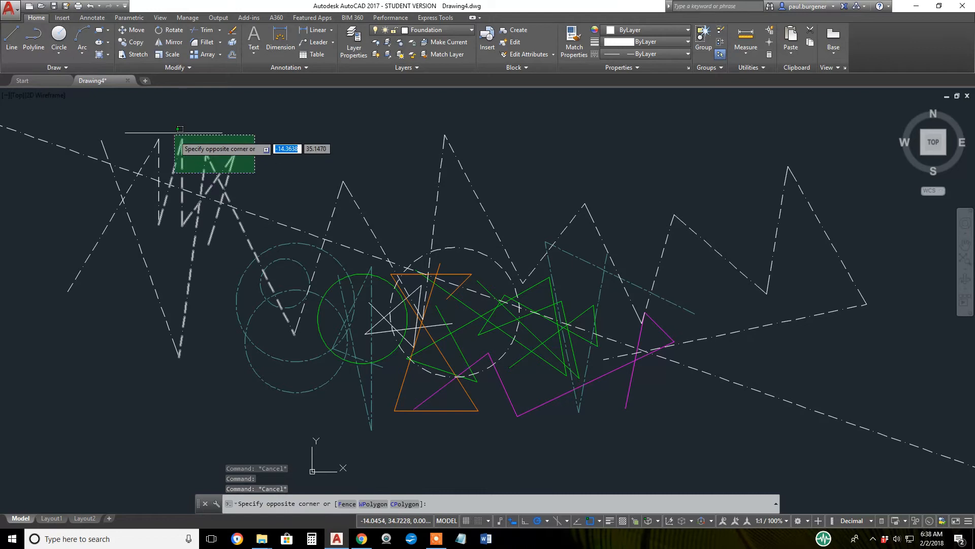
left_click(108, 88)
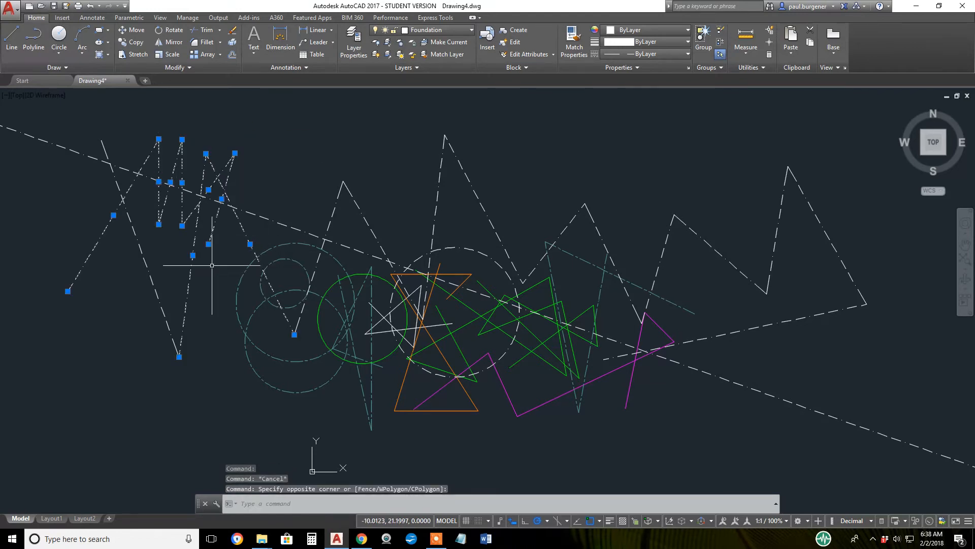
left_click(263, 243)
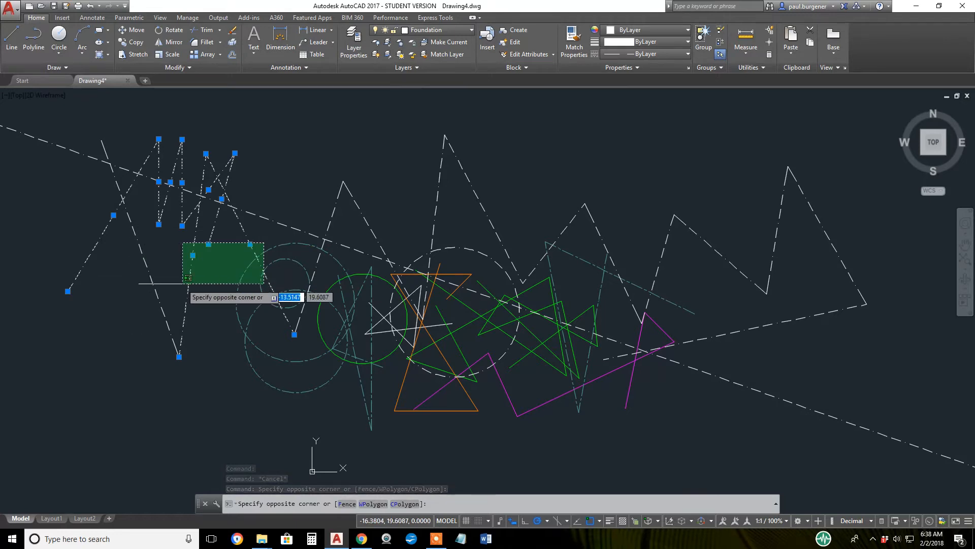
left_click(237, 284, "shift")
left_click(206, 304, "shift")
left_click(118, 299, "shift")
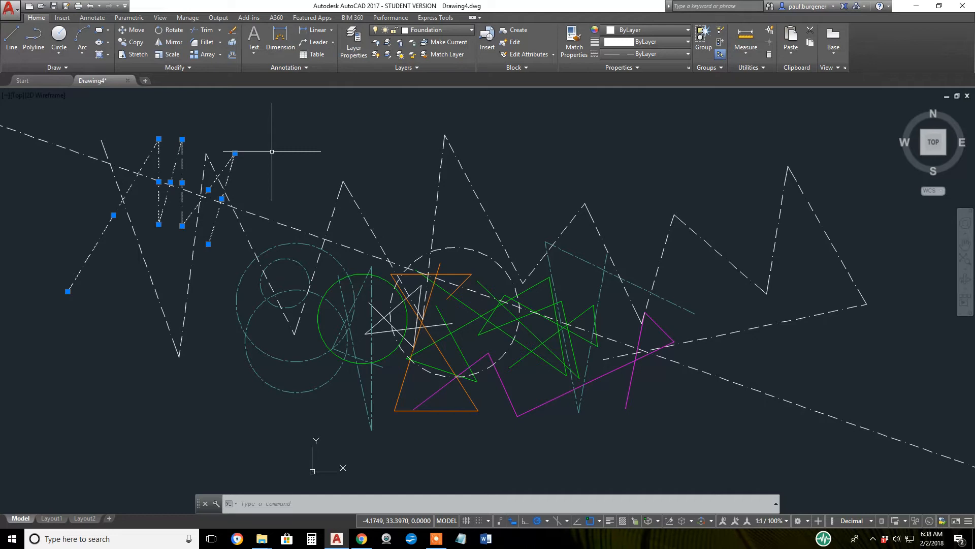
left_click(453, 28)
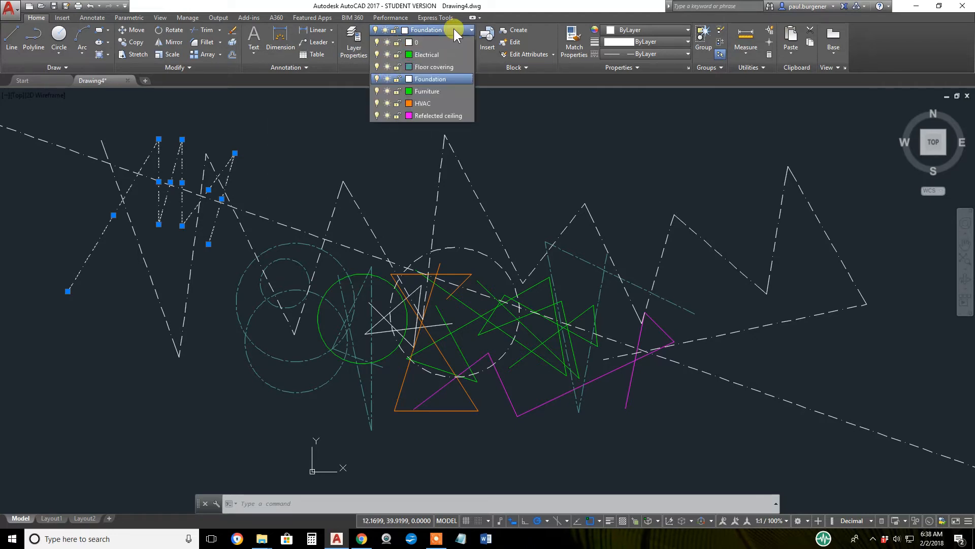
left_click(424, 97)
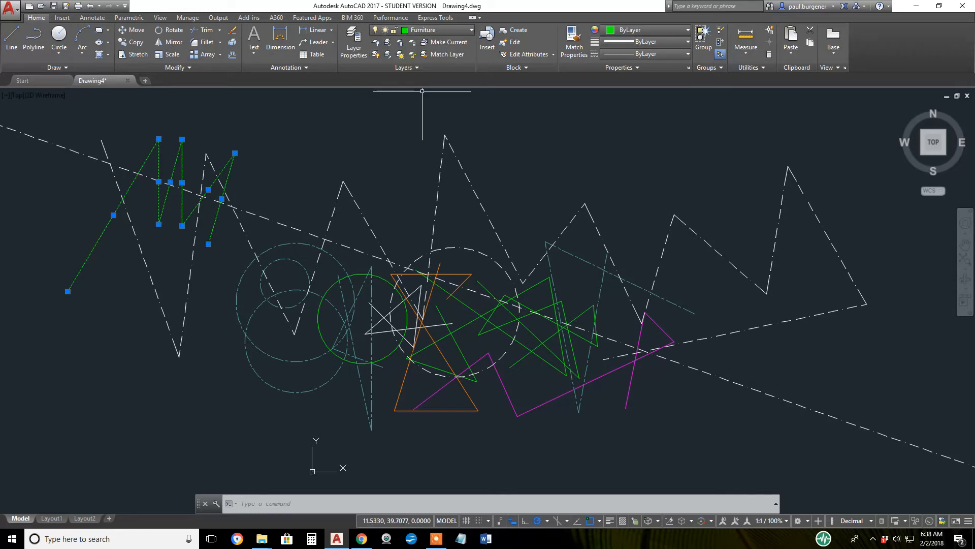
left_click(399, 140)
key("Escape")
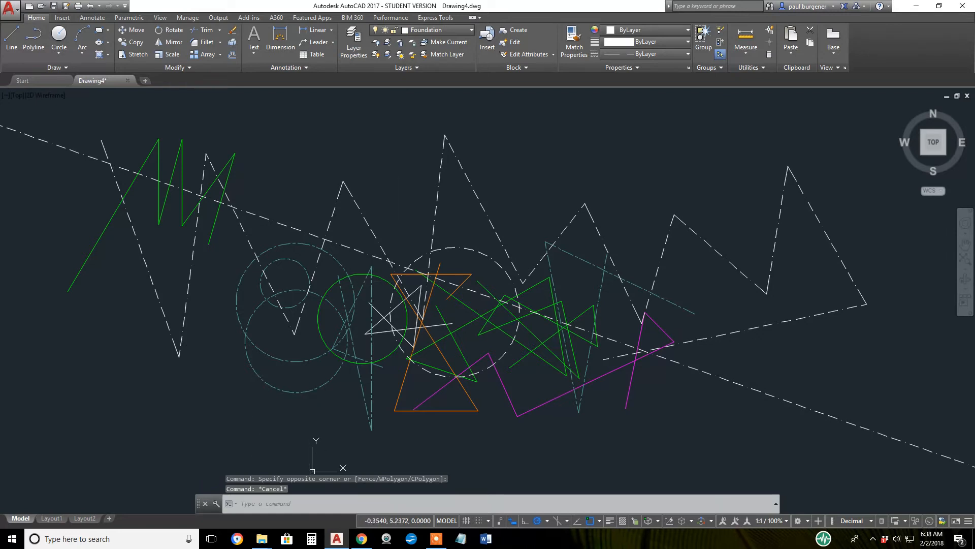
Move the three overlapping Floor covering circles and the adjacent zigzag lines of the same layer to the Furniture layer
left_click(294, 413)
left_click(265, 297)
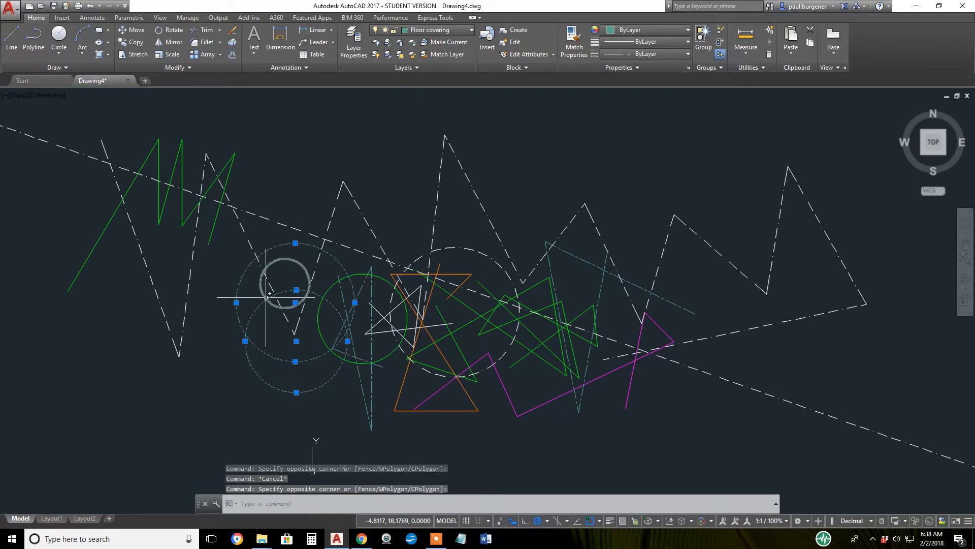
left_click(269, 304)
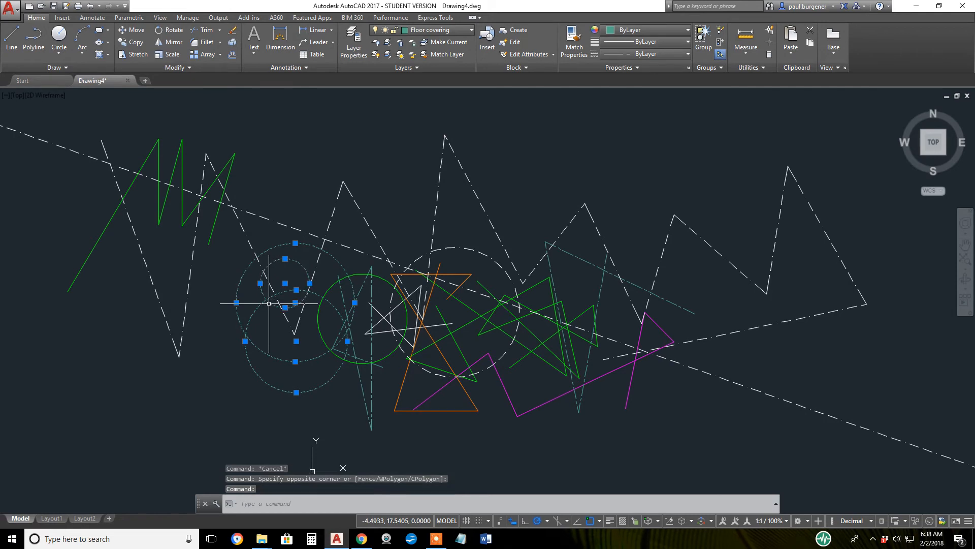
left_click(358, 321)
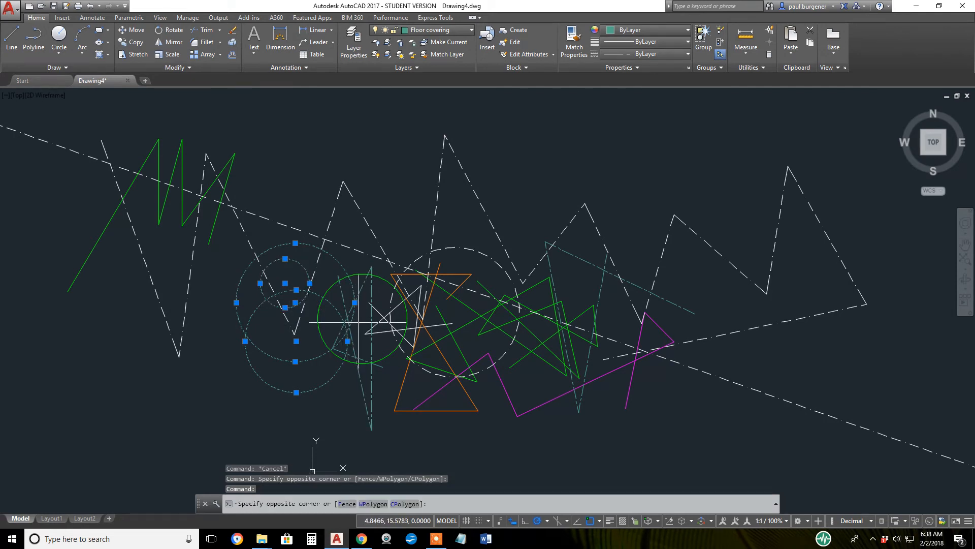
left_click(327, 313)
left_click(376, 350)
left_click(364, 345)
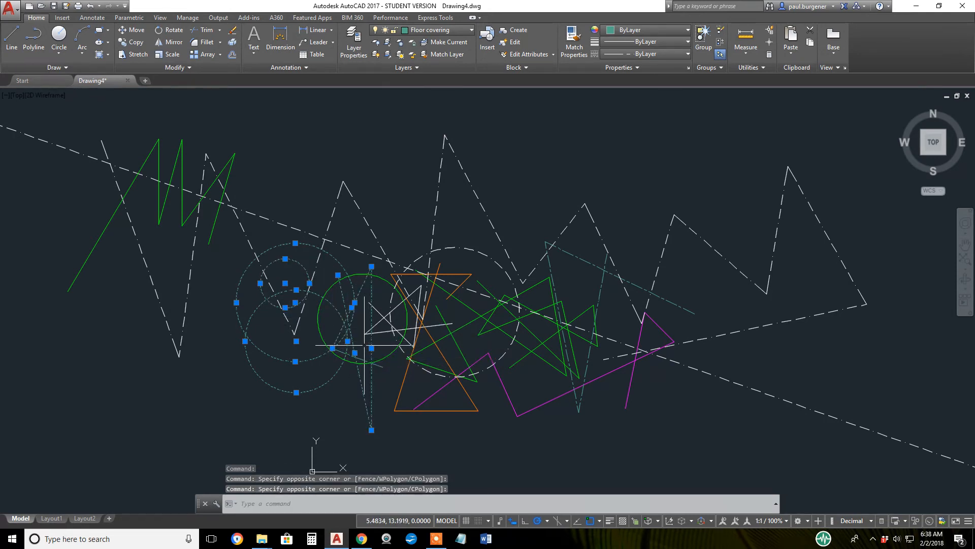
left_click(361, 358)
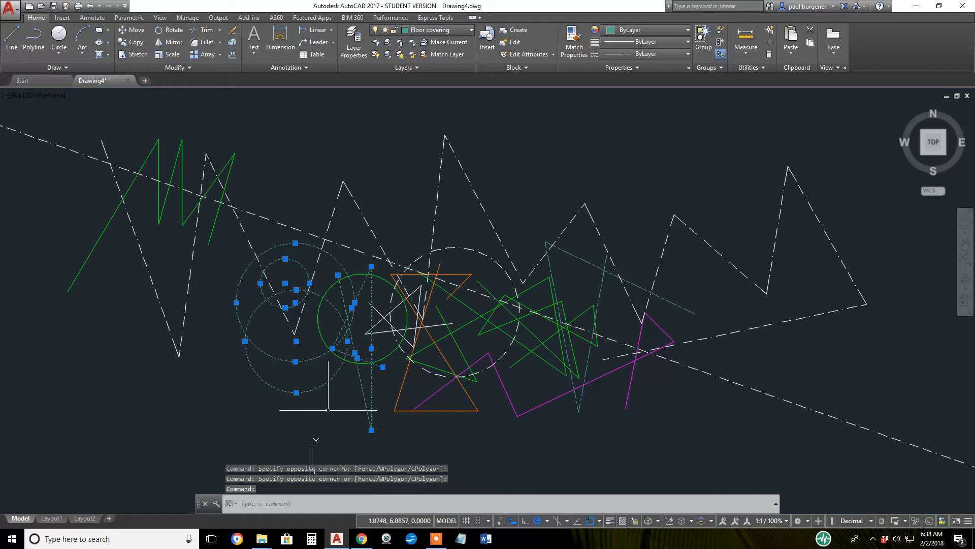
left_click(438, 31)
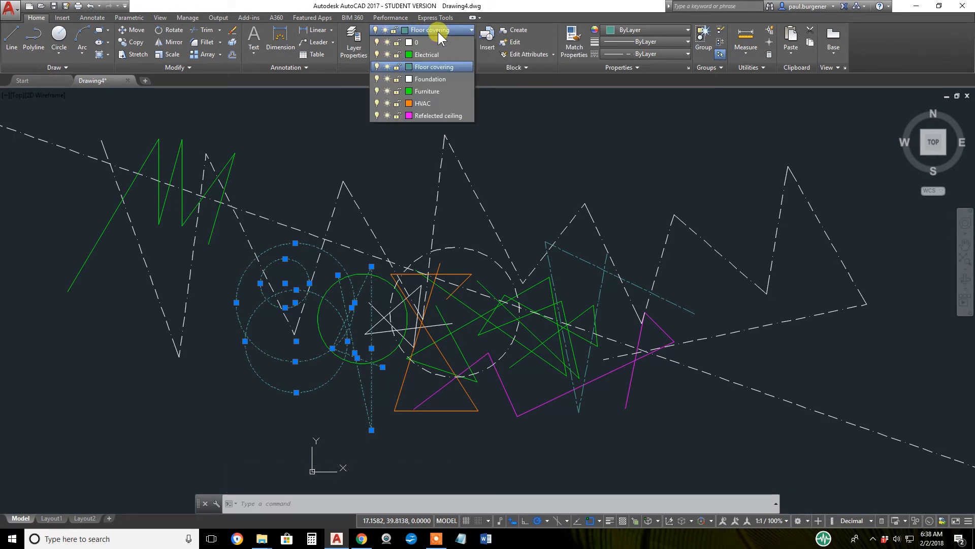
left_click(434, 91)
key("Escape")
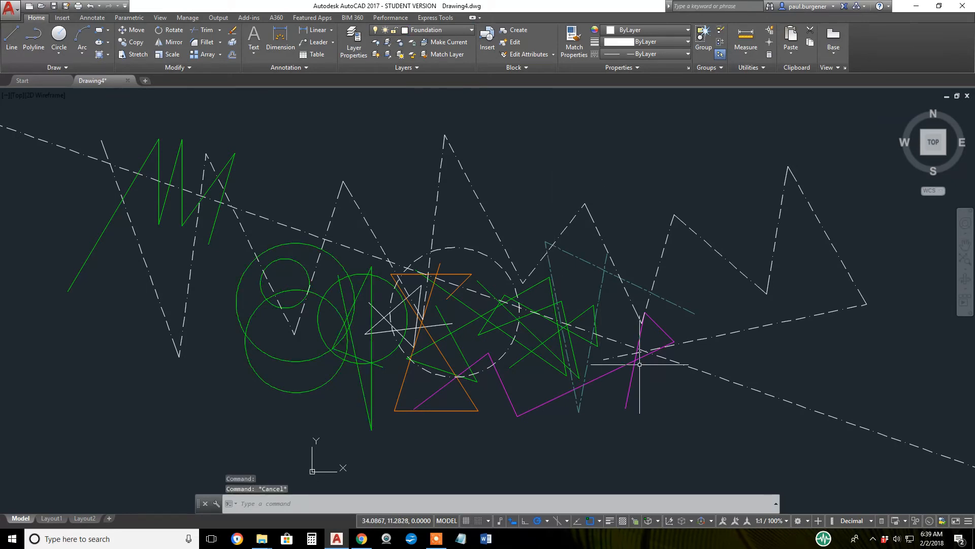
Select the mixed-layer lines crossing the area around the magenta peak and move them all to the Furniture layer
left_click(675, 398)
left_click(577, 234)
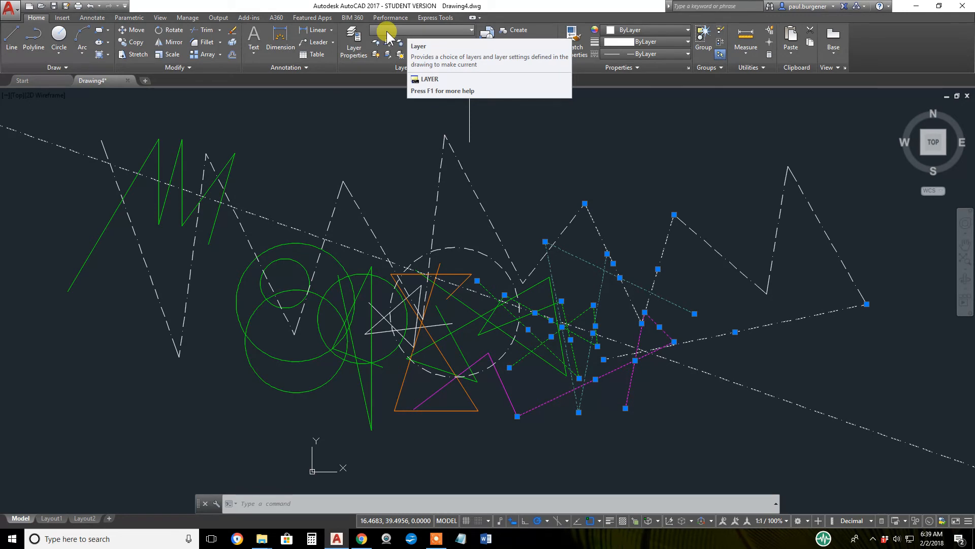
left_click(414, 28)
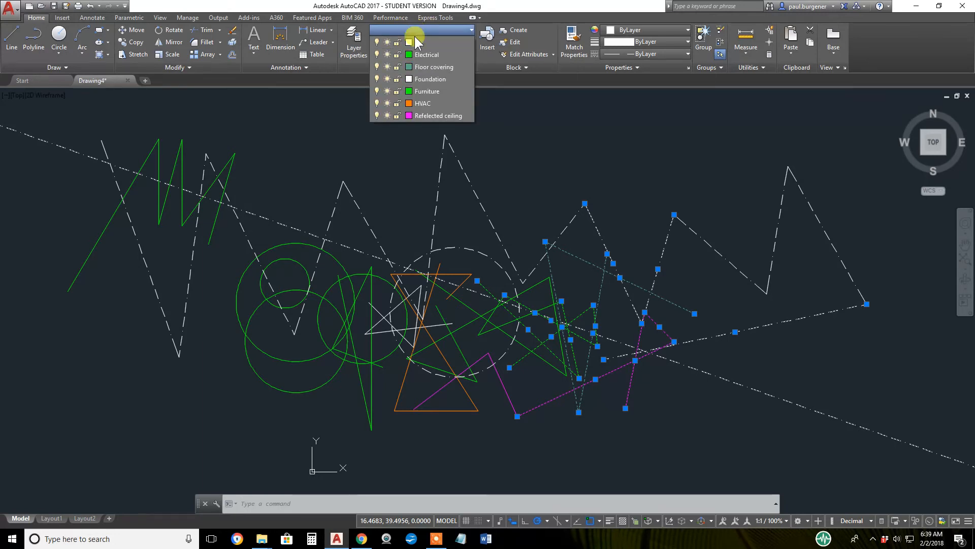
left_click(423, 91)
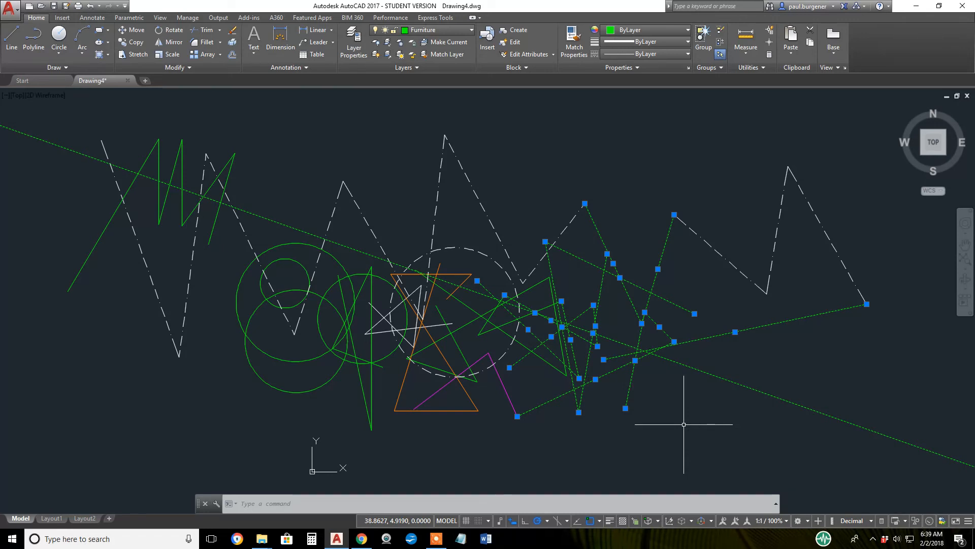
key("Escape")
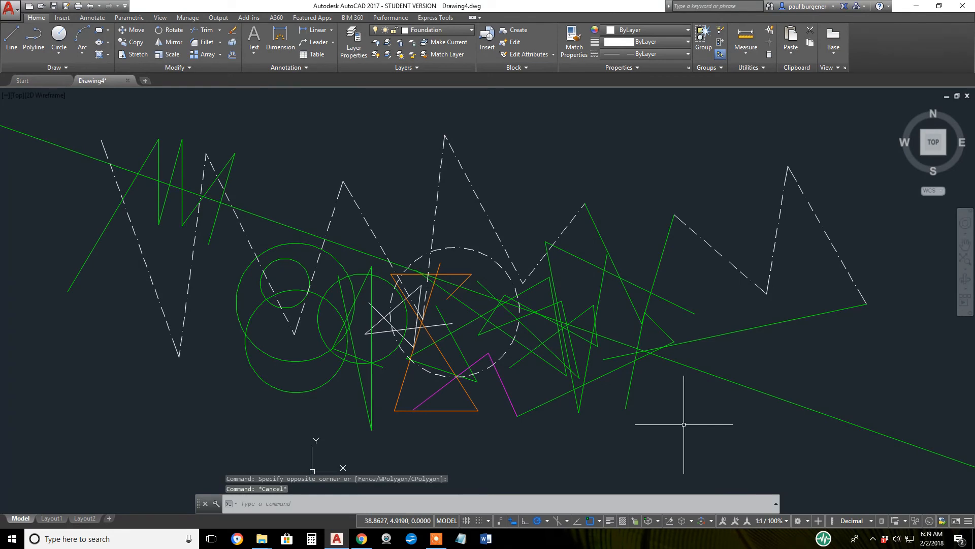